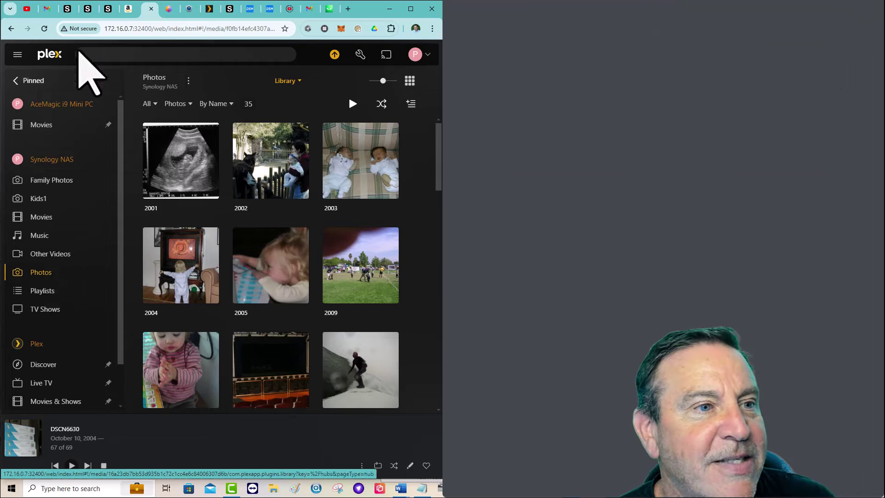
# - Switch to the browser tab showing Synology's Synology Drive feature page
pyautogui.click(72, 9)
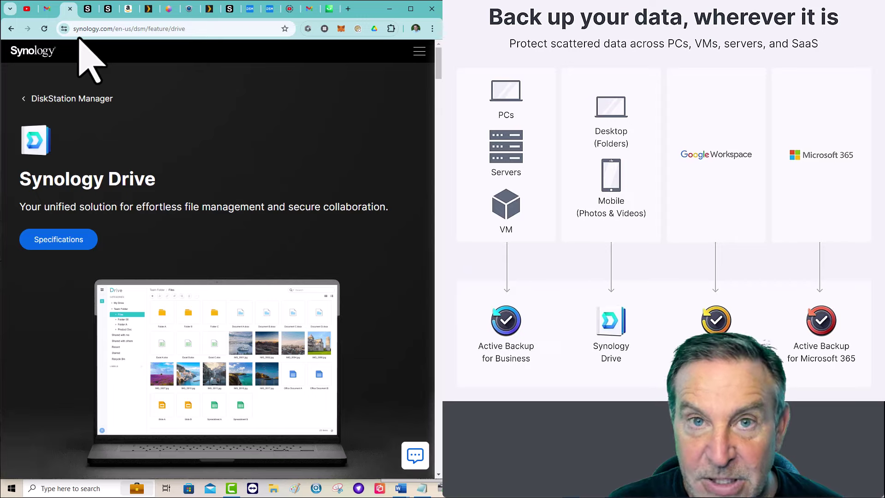
# - Switch to the browser tab showing Synology's Hyper Backup feature page
pyautogui.click(87, 9)
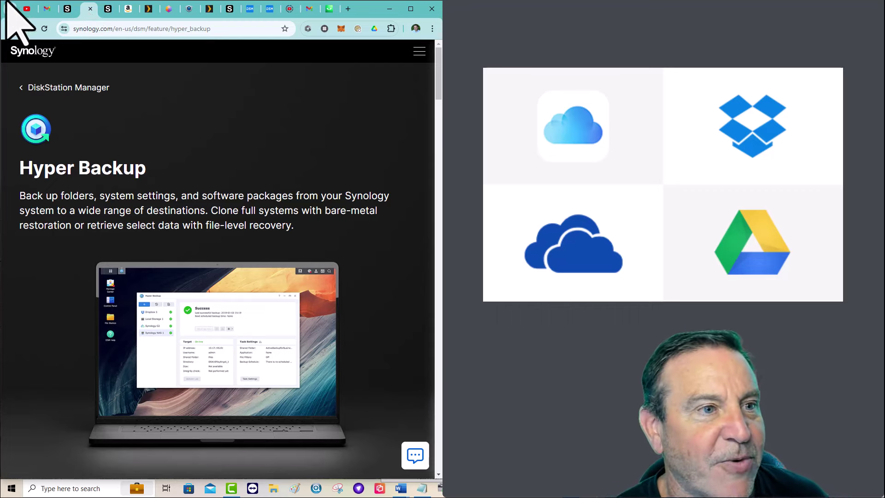
pyautogui.click(73, 11)
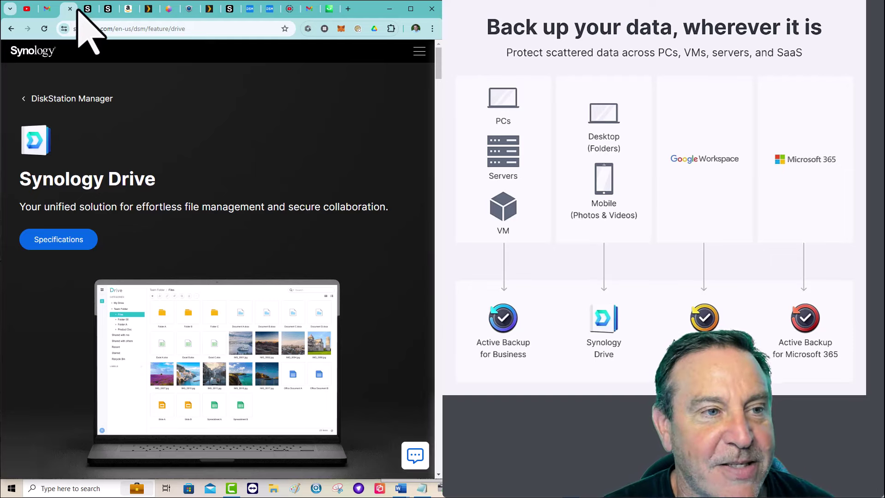
pyautogui.click(85, 12)
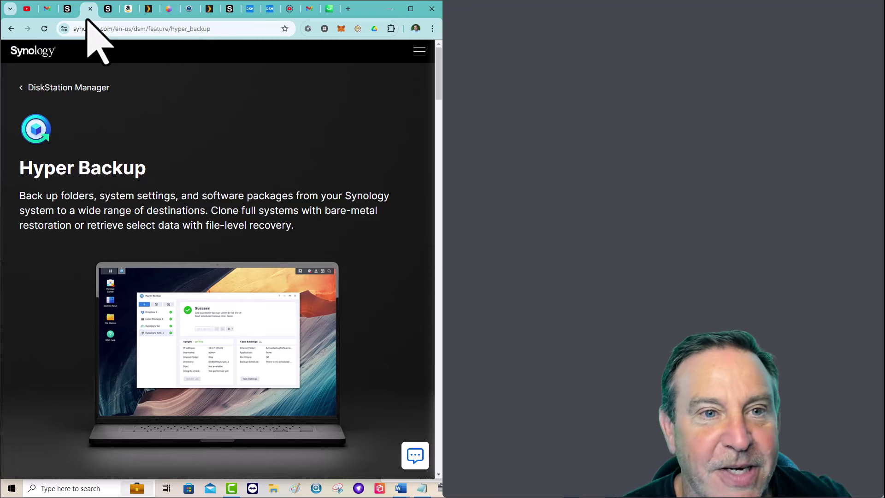
# - Go to the DSM desktop and relaunch Package Center from its desktop icon
pyautogui.click(249, 11)
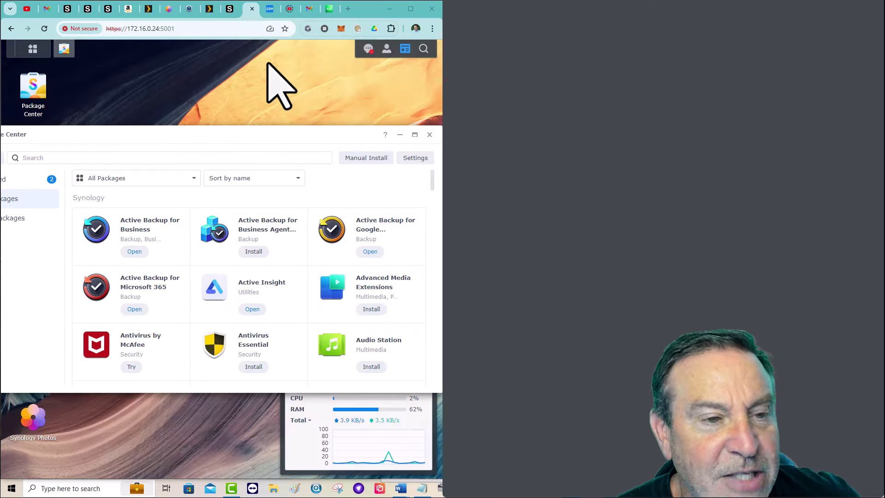
pyautogui.click(430, 134)
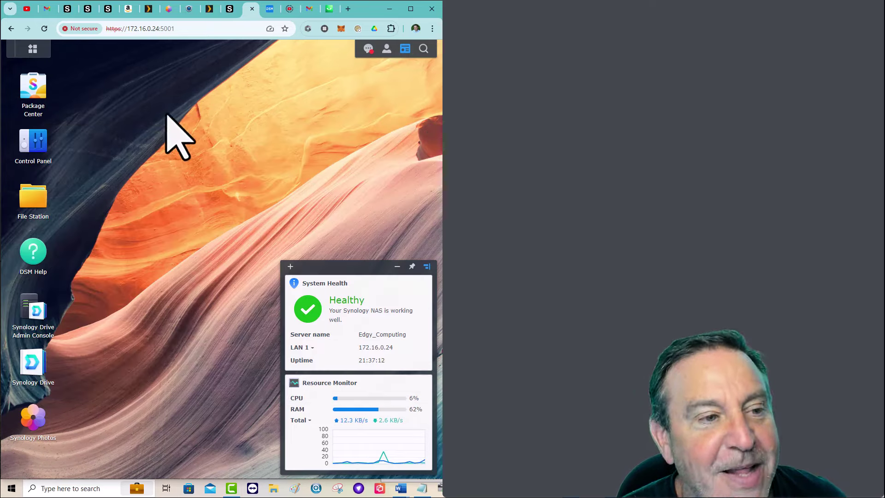
pyautogui.click(33, 98)
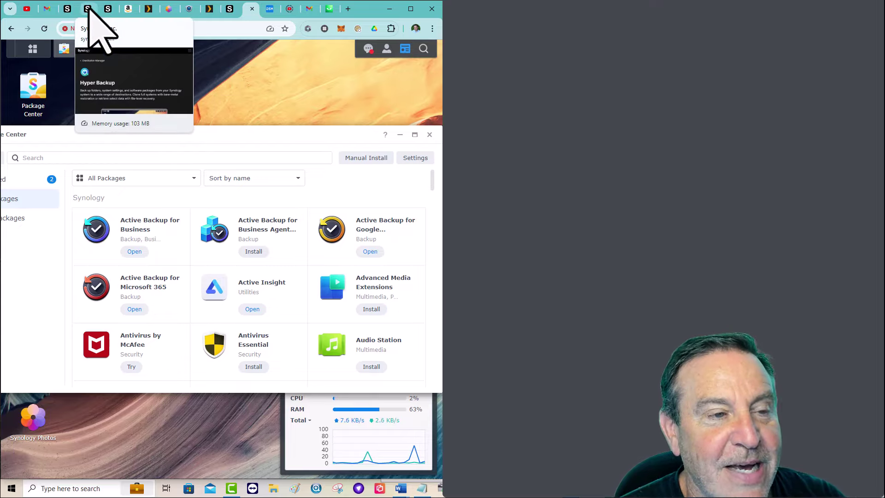
# - Return from DSM Package Center to the Synology Drive feature page tab
pyautogui.click(71, 9)
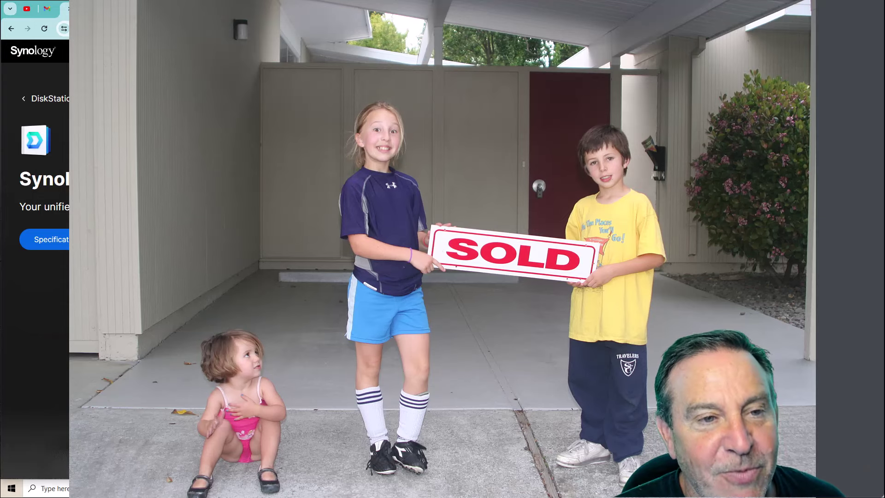
# - Move to the Synology Photos tab showing the tree photo with Ctrl+Tab
pyautogui.hotkey('ctrl', 'Tab')
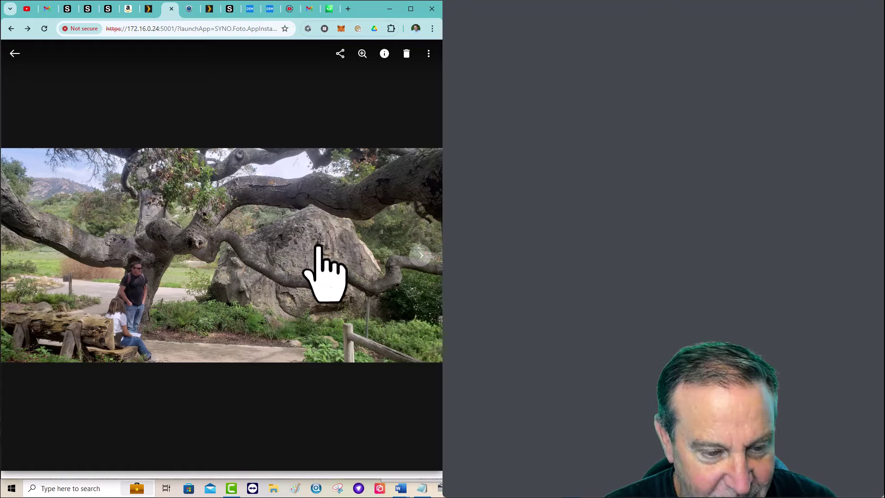
# - Advance to the next photo, then bring up the Surveillance Station desktop tab
pyautogui.click(416, 260)
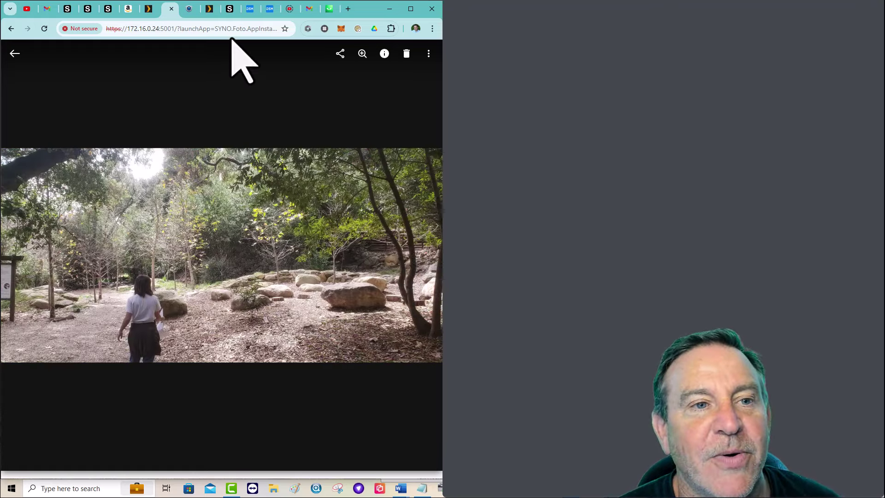
pyautogui.click(190, 9)
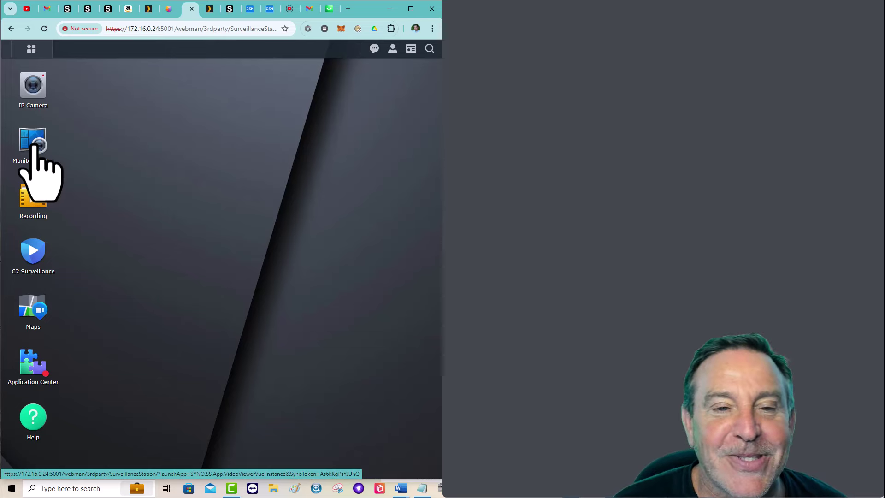
# - Bring up the DSM desktop of the other NAS at 172.16.0.7
pyautogui.click(270, 9)
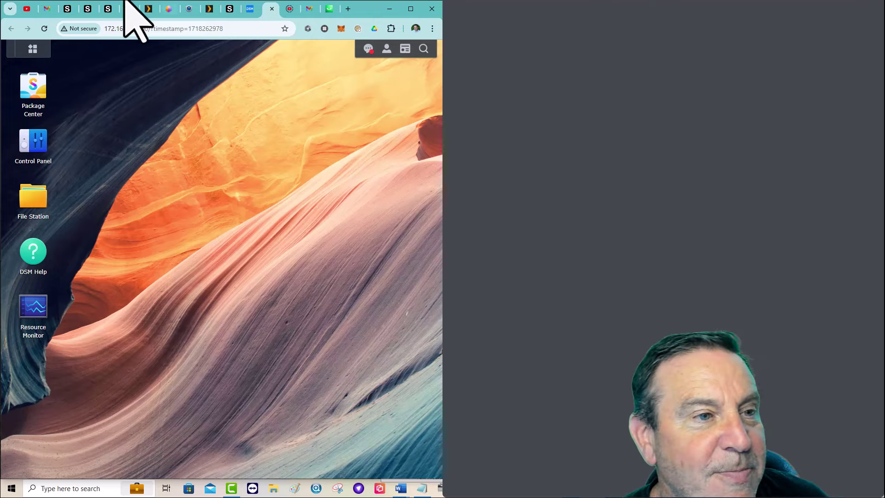
# - Return to the synology.com Hyper Backup feature page tab
pyautogui.click(88, 10)
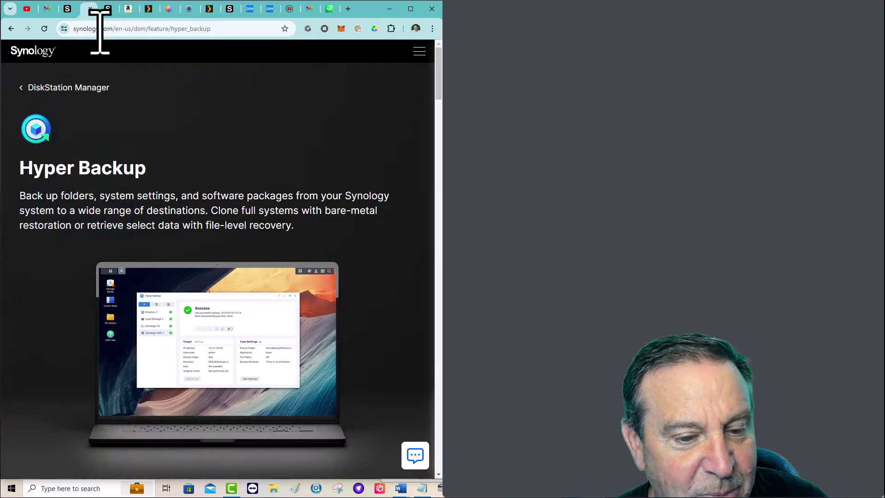
pyautogui.scroll(-3, 339, 198)
pyautogui.scroll(-2, 345, 213)
pyautogui.scroll(-2, 341, 196)
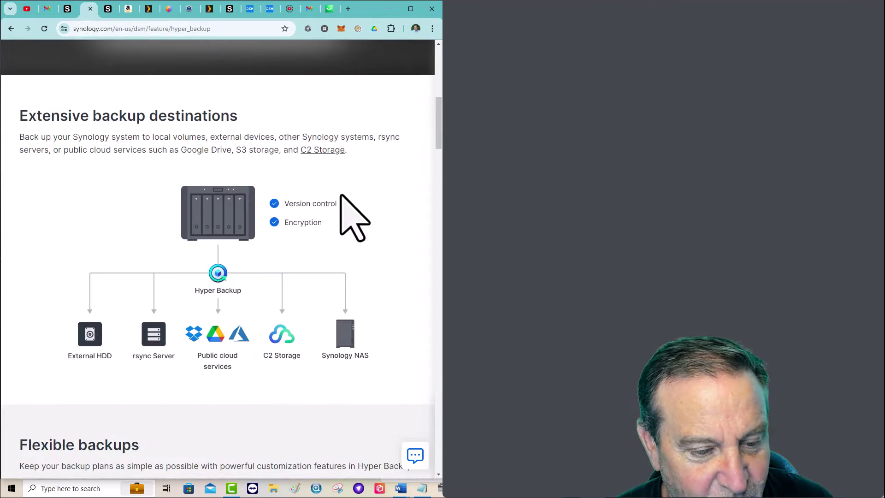
pyautogui.scroll(-1, 340, 195)
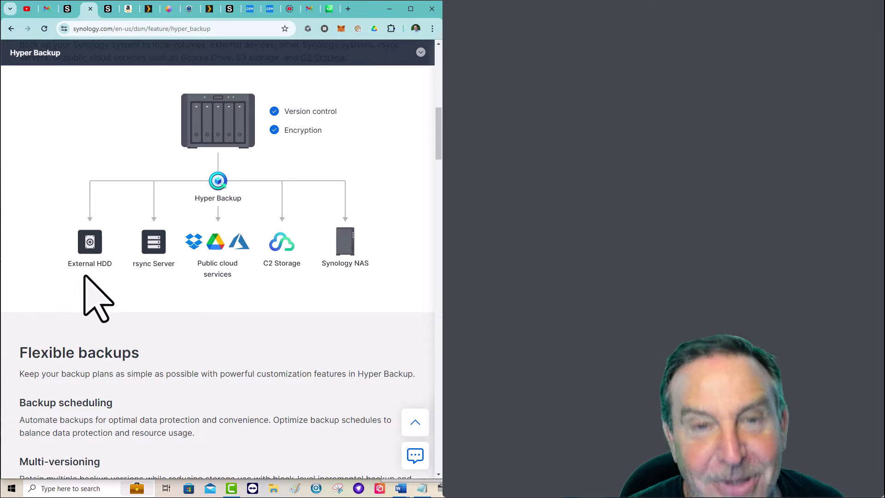
pyautogui.scroll(-3, 89, 297)
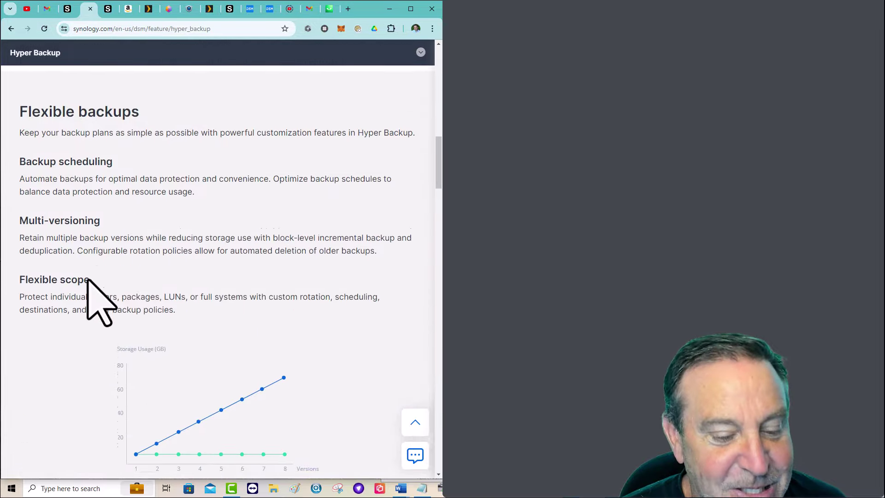
pyautogui.scroll(-3, 93, 306)
pyautogui.scroll(-1, 94, 305)
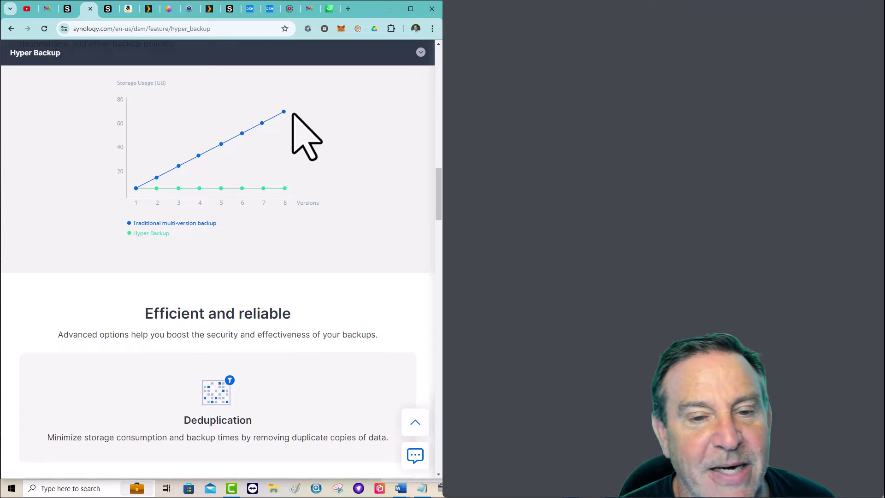
pyautogui.scroll(2, 321, 159)
pyautogui.scroll(2, 325, 145)
pyautogui.scroll(1, 324, 143)
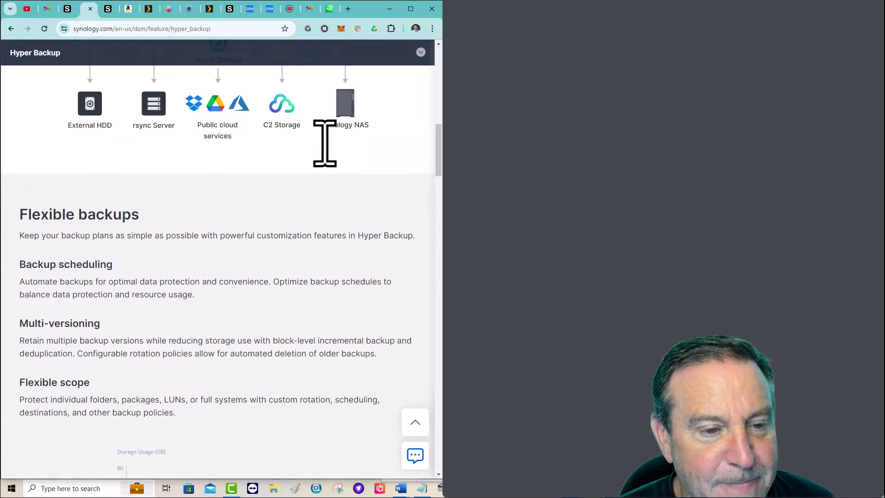
pyautogui.scroll(2, 324, 143)
pyautogui.scroll(3, 325, 143)
pyautogui.scroll(2, 326, 144)
pyautogui.scroll(2, 326, 144)
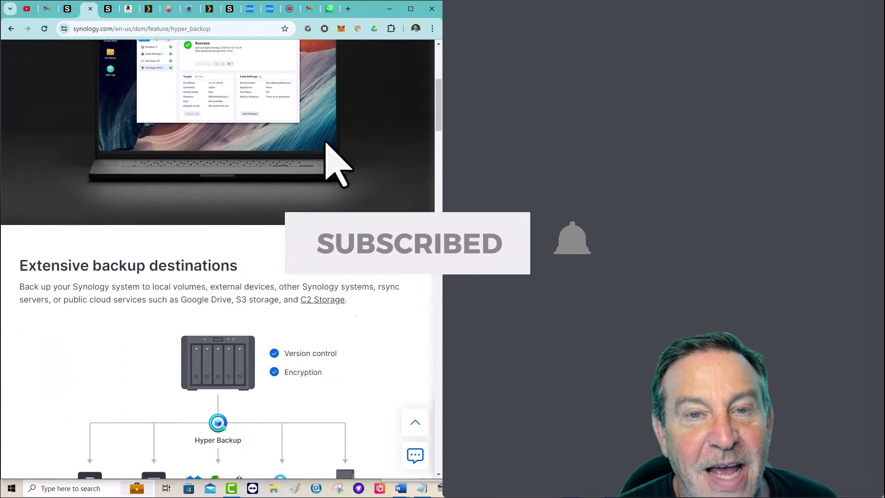
pyautogui.scroll(2, 337, 166)
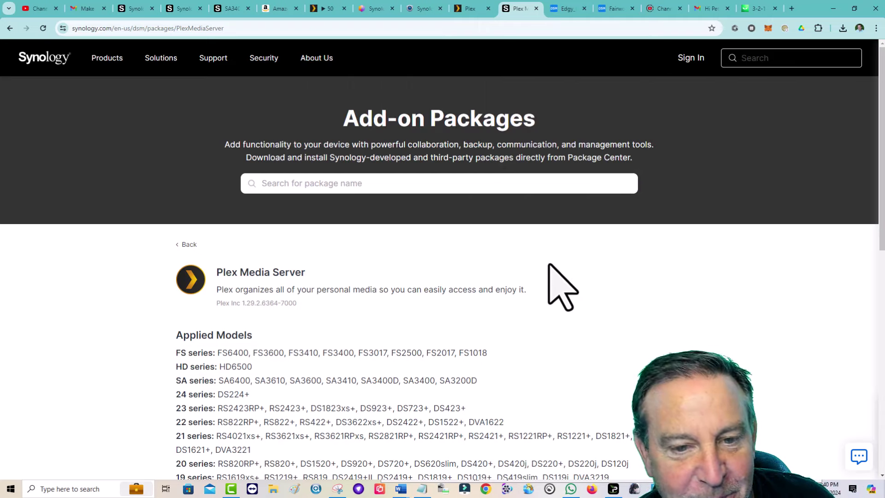
pyautogui.scroll(-1, 485, 290)
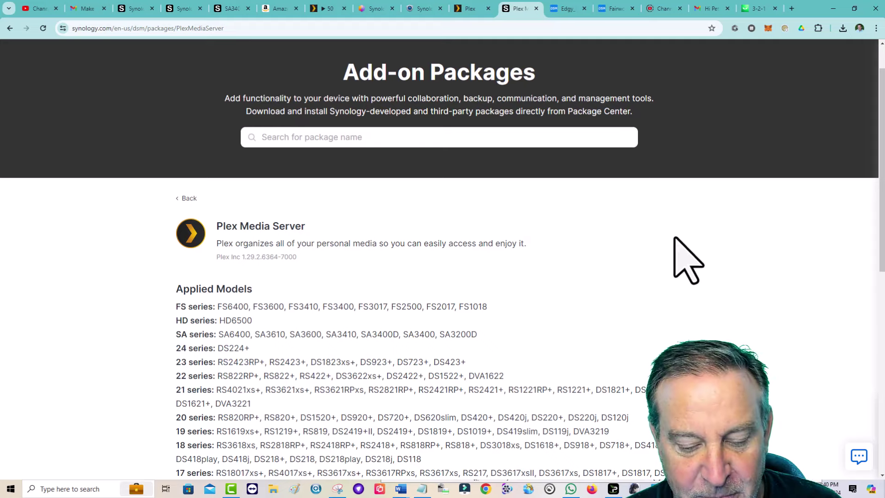
# - Search the Plex applied models with find-in-page, trimming the query toward ds423+
pyautogui.hotkey('ctrl', 'f')
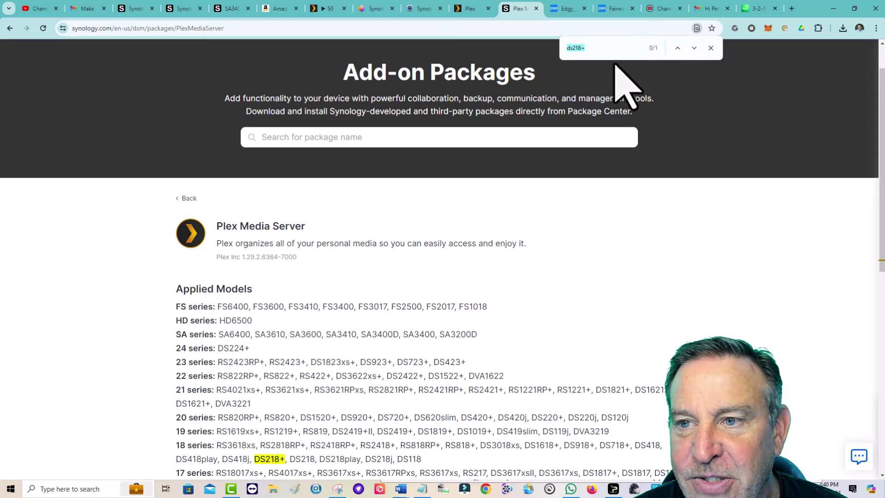
pyautogui.click(610, 50)
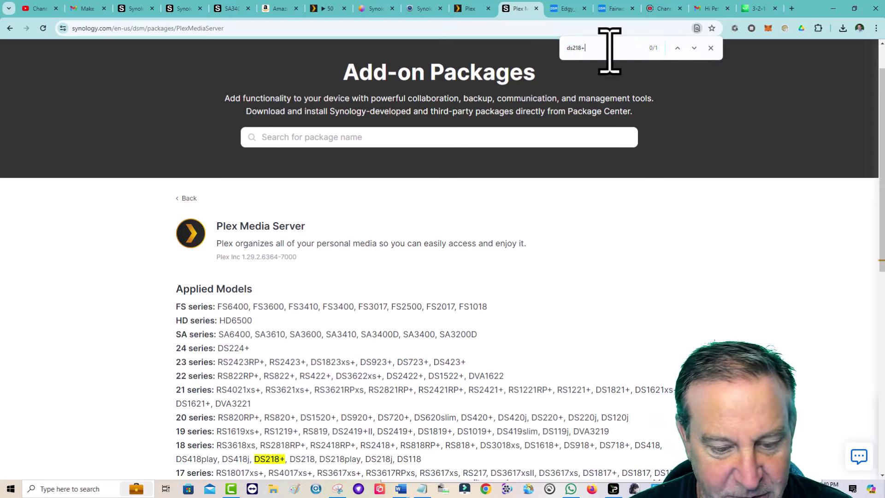
pyautogui.press('BackSpace')
pyautogui.press('BackSpace')
pyautogui.press('BackSpace')
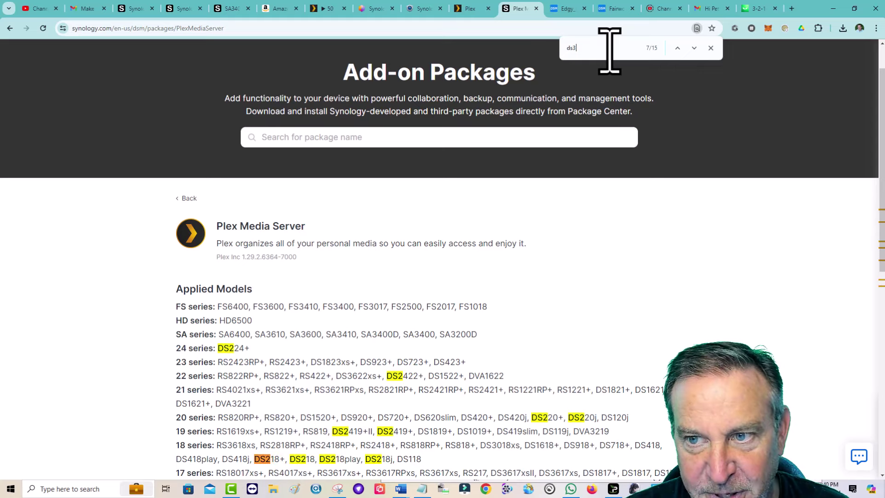
pyautogui.write('23')
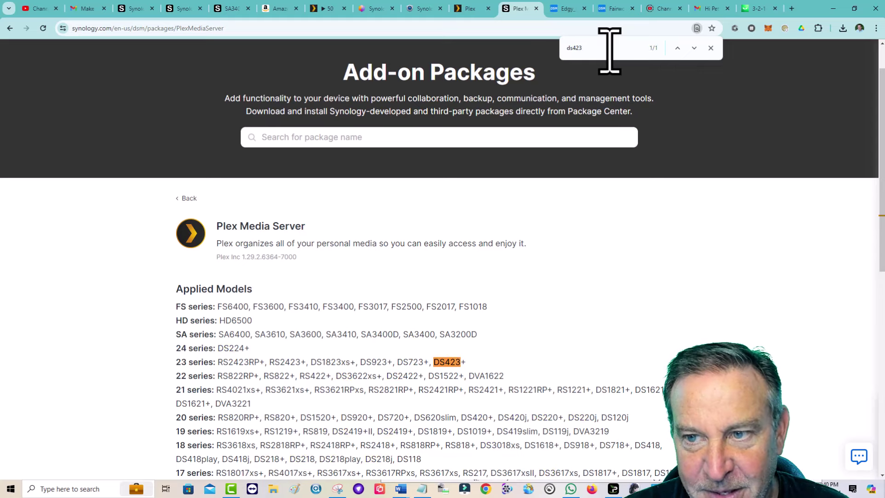
pyautogui.write('+')
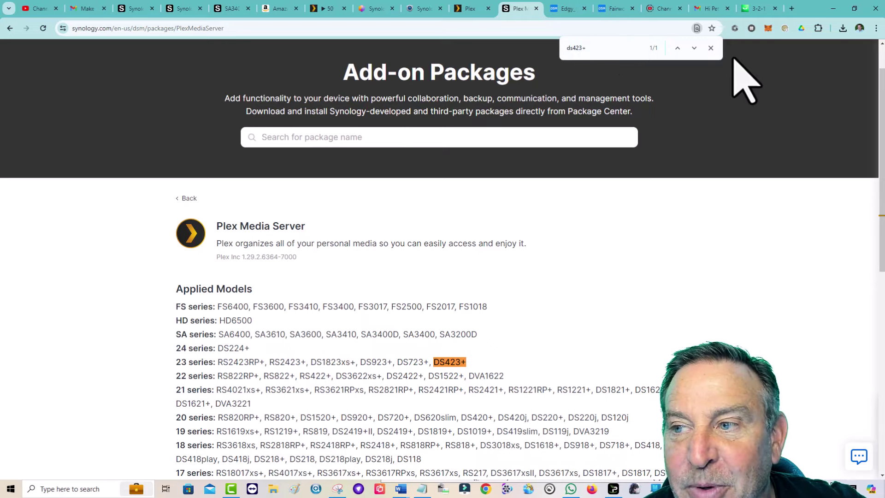
# - Close the find bar, leaving DS423+ highlighted in the 23 series line
pyautogui.click(709, 48)
pyautogui.scroll(-2, 677, 284)
pyautogui.scroll(-1, 666, 281)
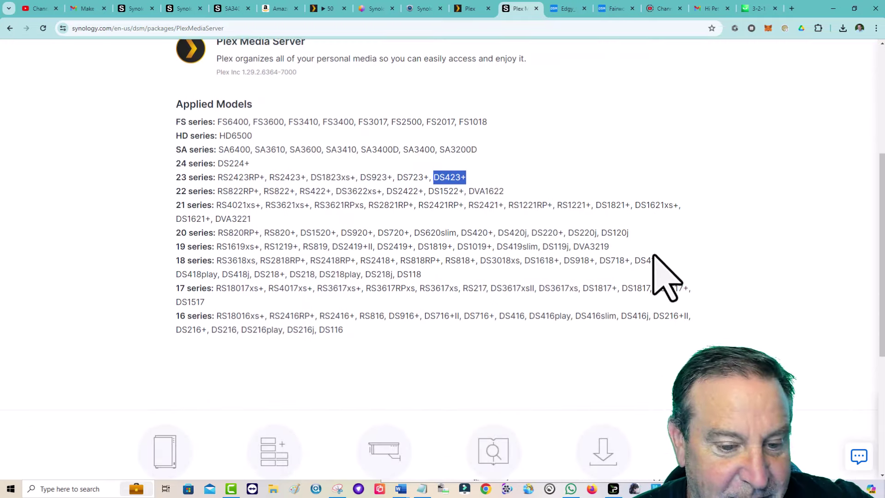
pyautogui.scroll(2, 665, 281)
pyautogui.scroll(1, 666, 275)
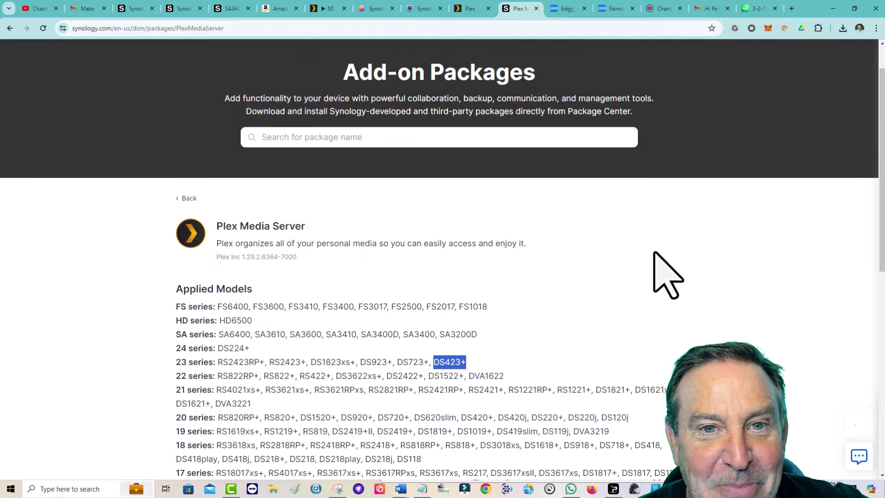
pyautogui.scroll(1, 666, 275)
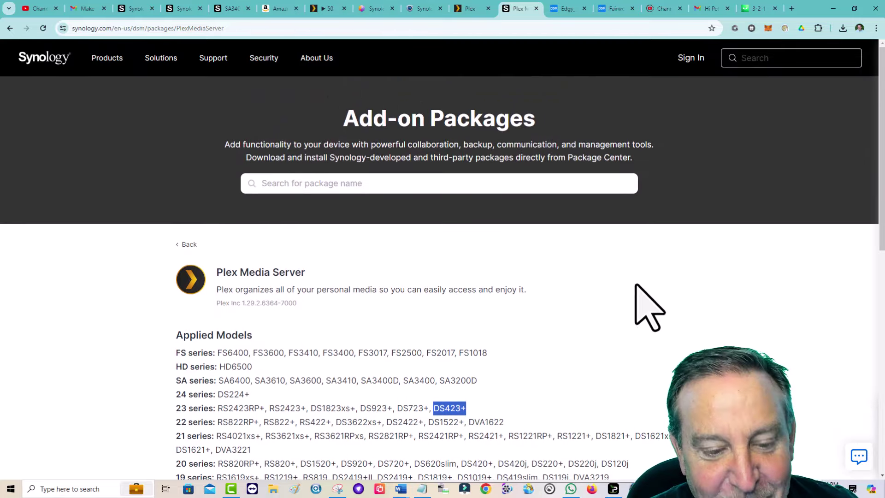
pyautogui.scroll(-1, 635, 292)
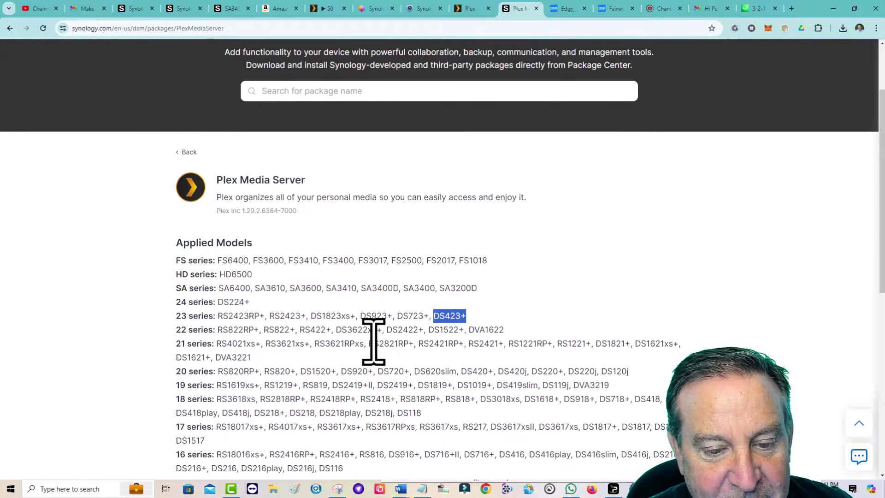